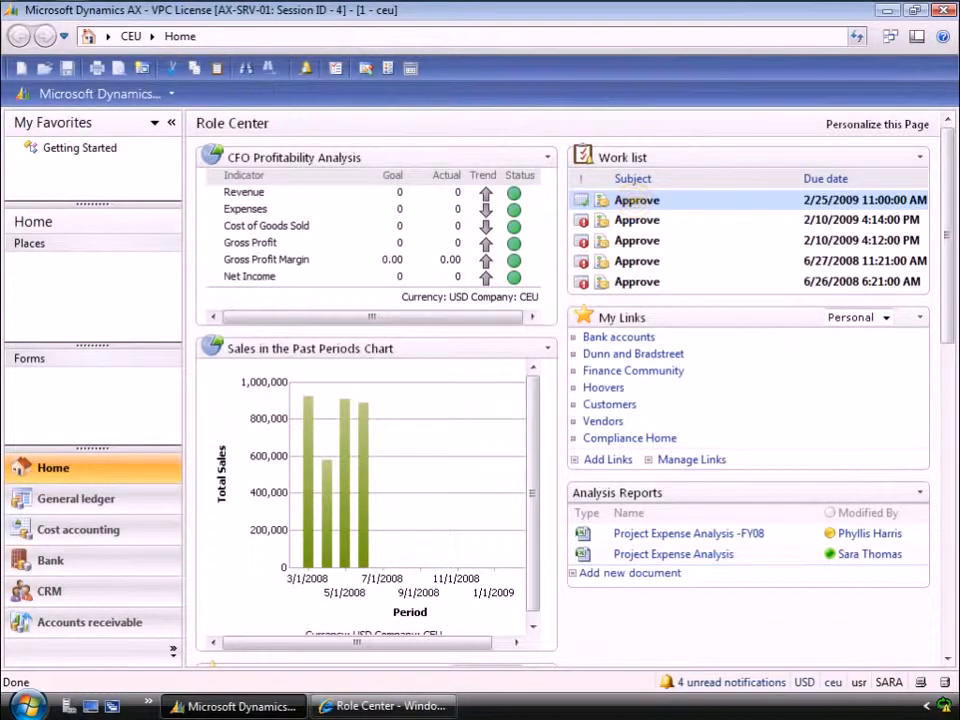
Check which actions are available for the first Approve item in the Work list.
{"action": "right_click", "coordinate": [637, 208]}
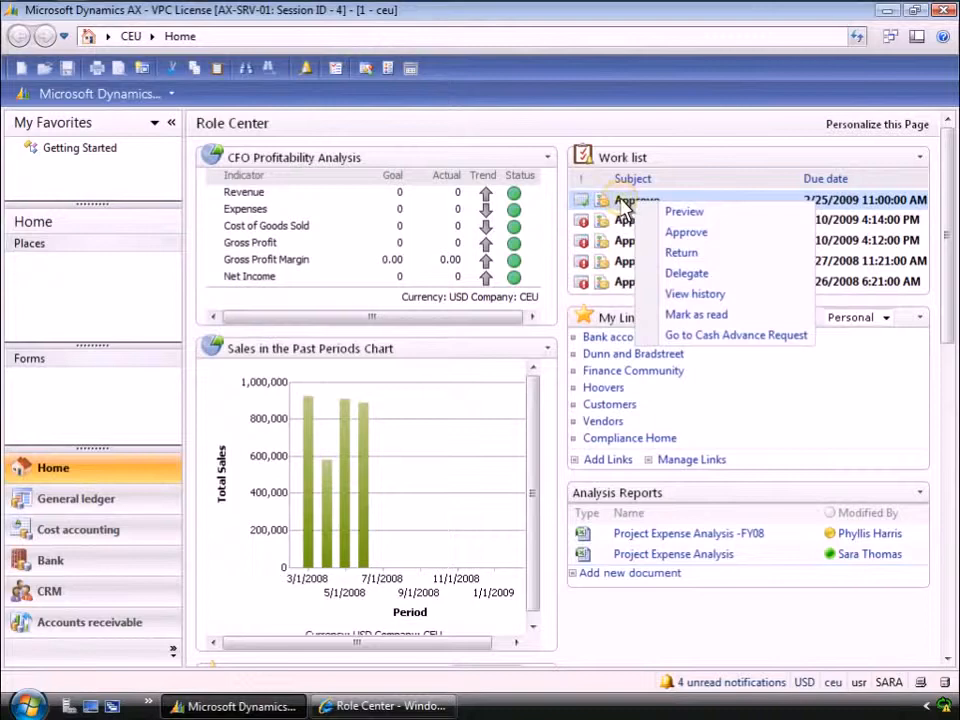
{"action": "left_click", "coordinate": [620, 198]}
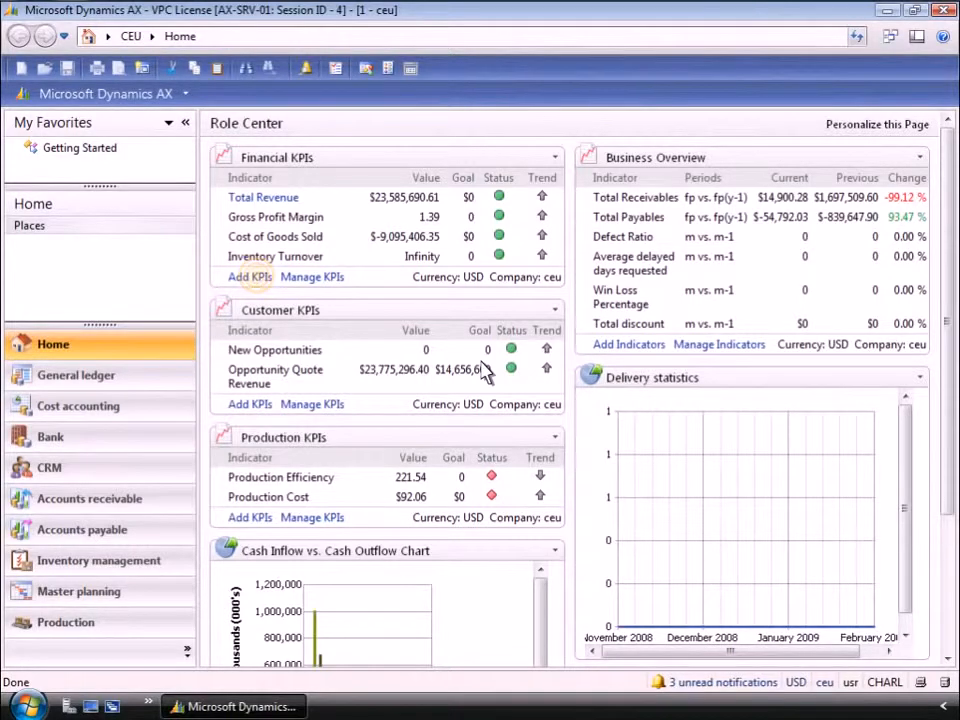
Add the Accounts Payable Turnover KPI from the General Ledger Cube to the Financial KPIs section.
{"action": "left_click", "coordinate": [257, 279]}
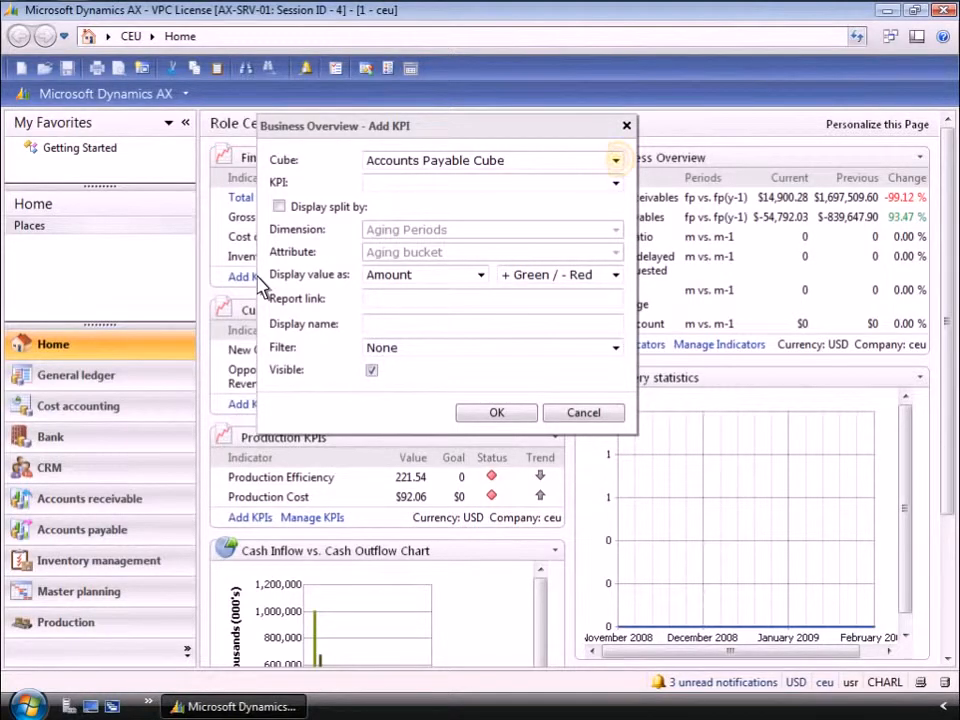
{"action": "left_click", "coordinate": [616, 160]}
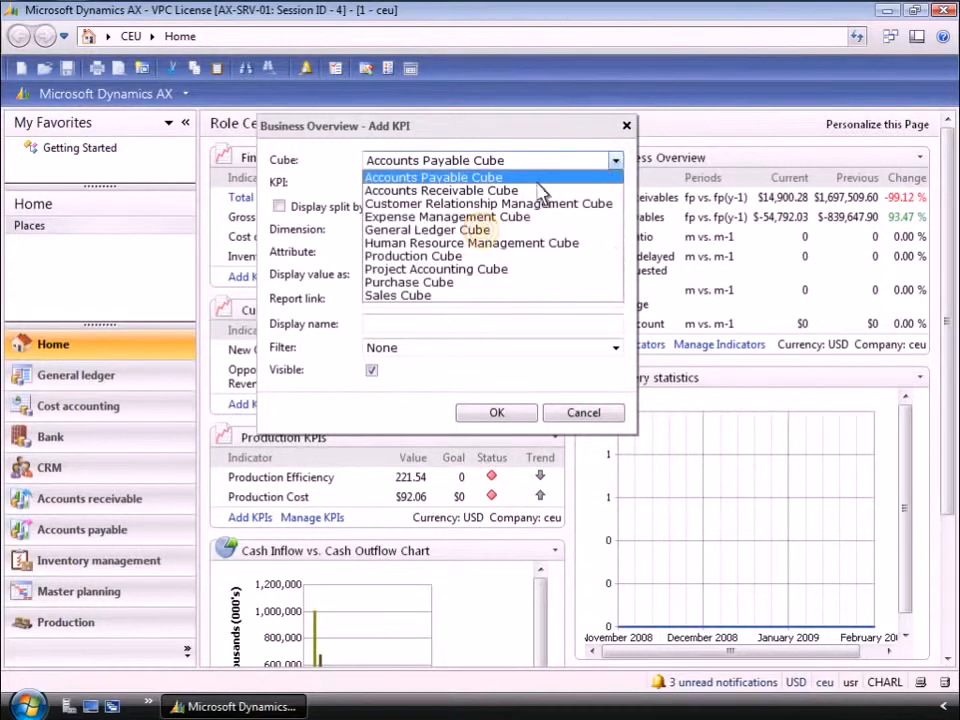
{"action": "left_click", "coordinate": [486, 232]}
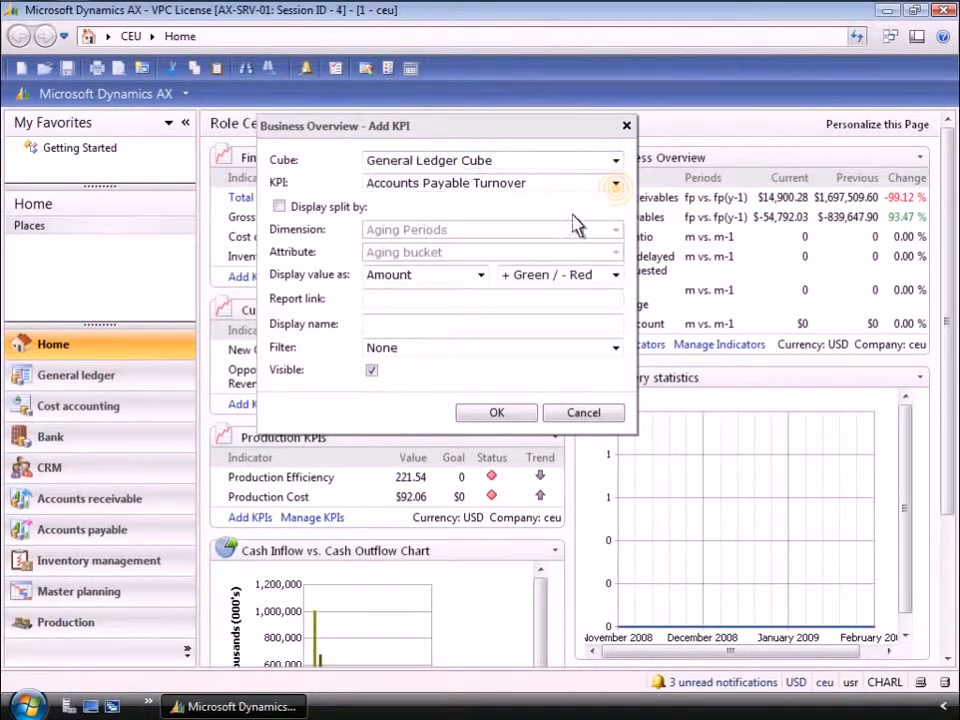
{"action": "left_click", "coordinate": [616, 184]}
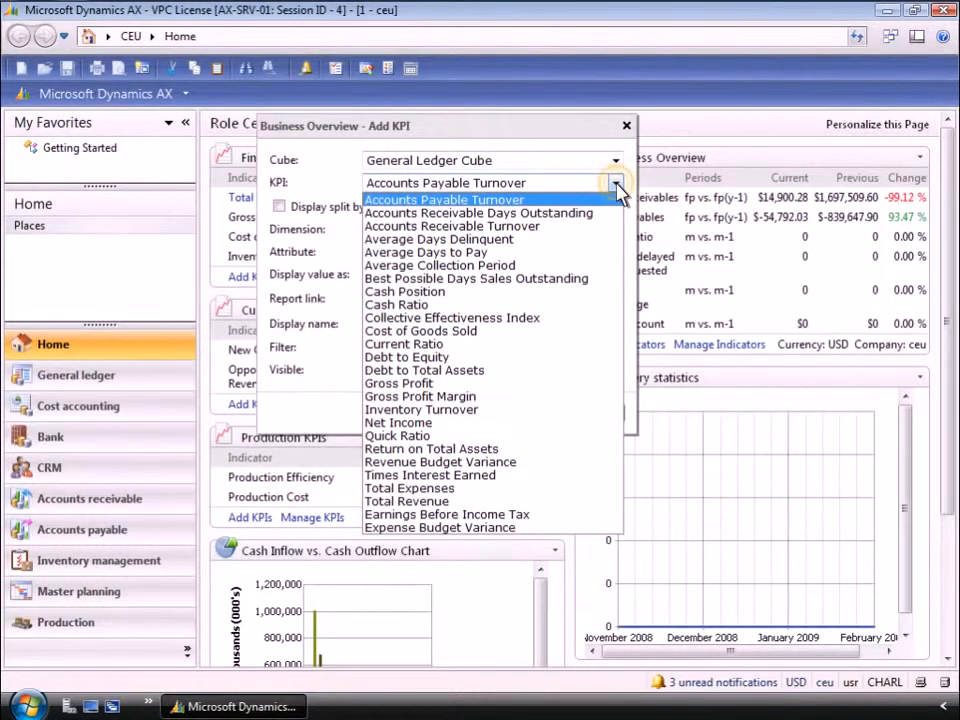
{"action": "left_click", "coordinate": [618, 190]}
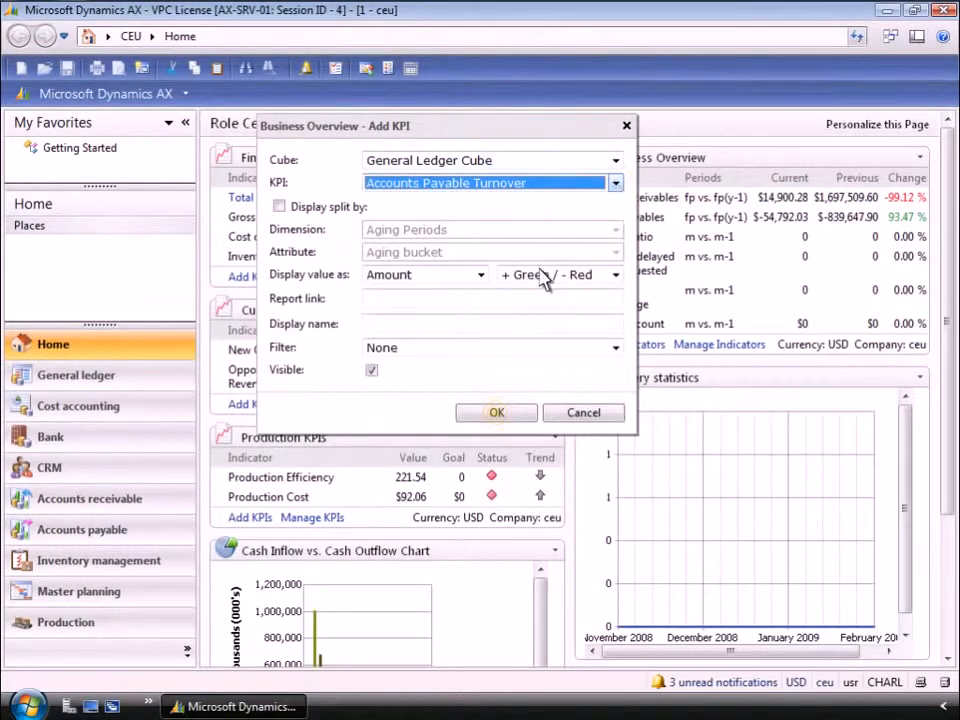
{"action": "left_click", "coordinate": [498, 414]}
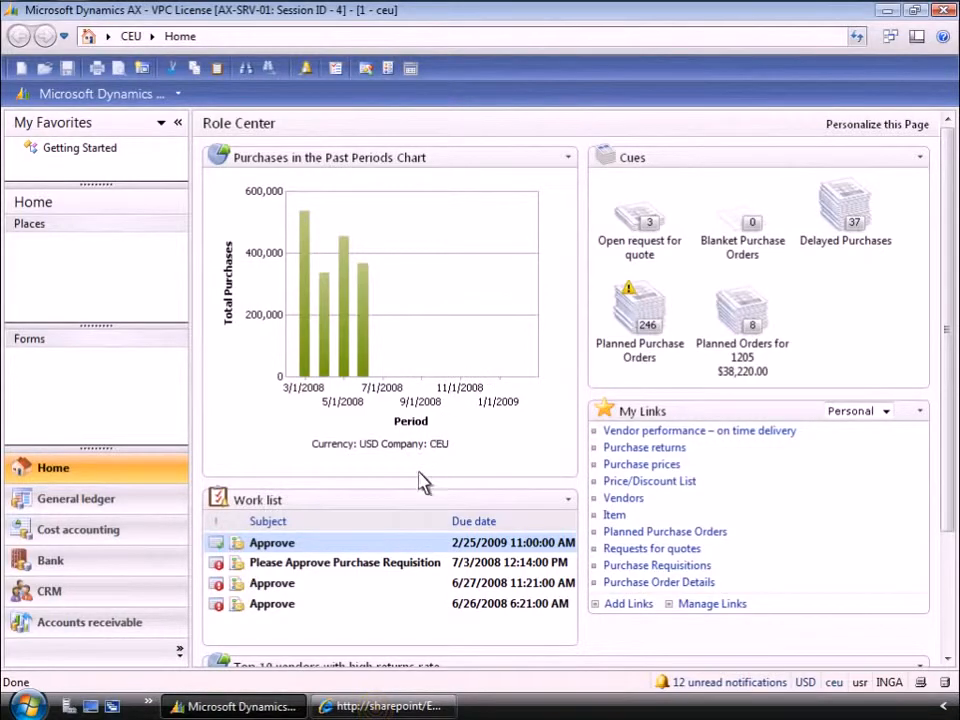
View the purchasing manager role center in the browser's Enterprise Portal, and return to Microsoft Dynamics AX.
{"action": "left_click", "coordinate": [379, 706]}
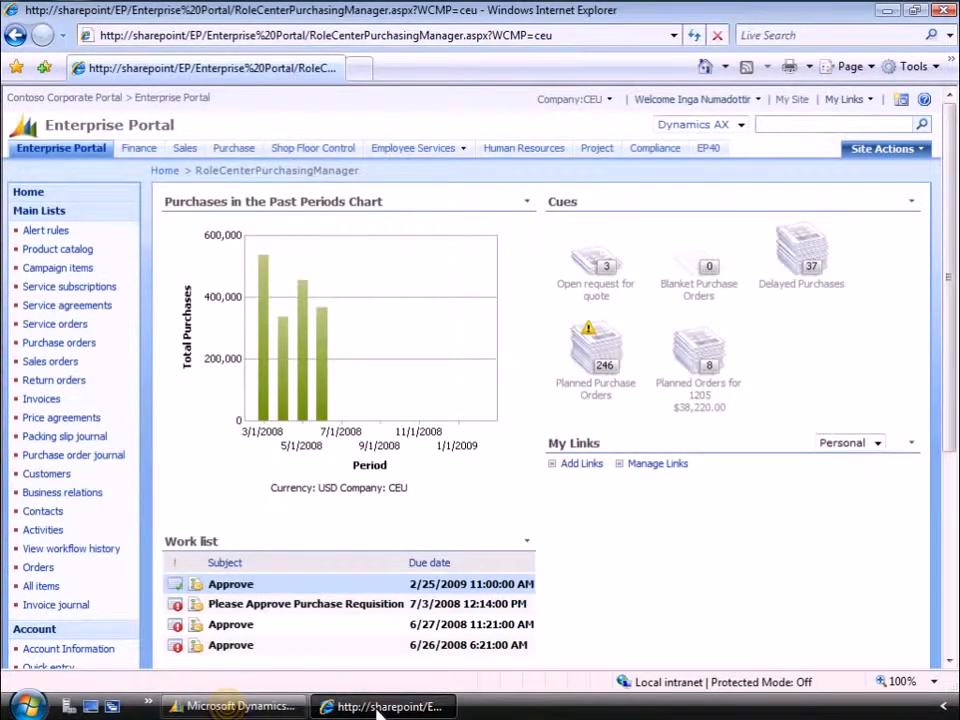
{"action": "left_click", "coordinate": [232, 707]}
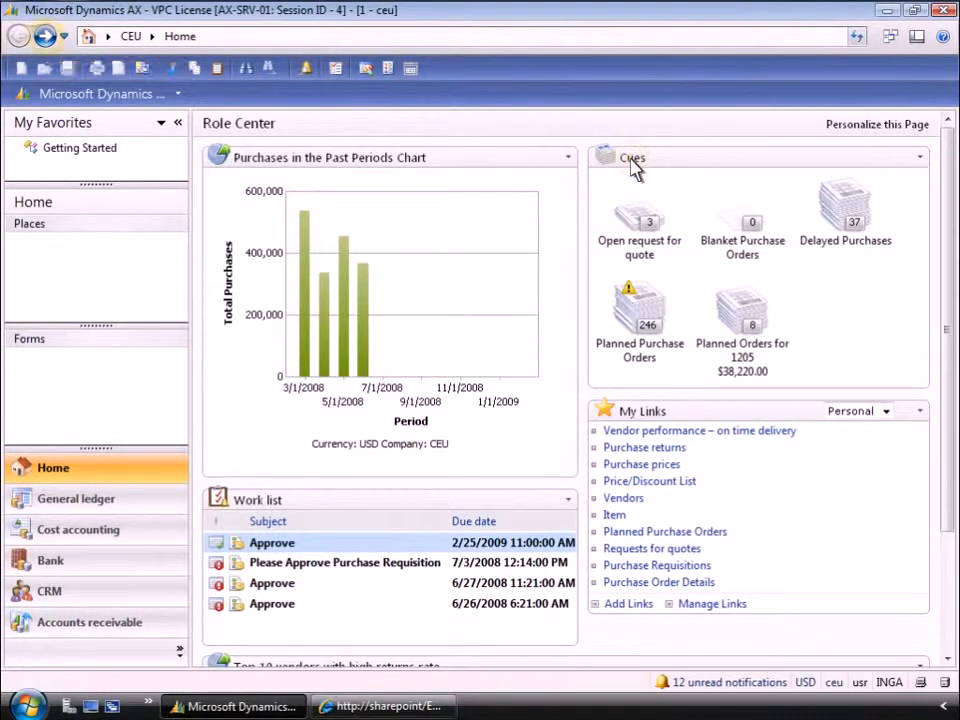
View the Vendors list, return to the Home role center, and check the travel history.
{"action": "left_click", "coordinate": [45, 37]}
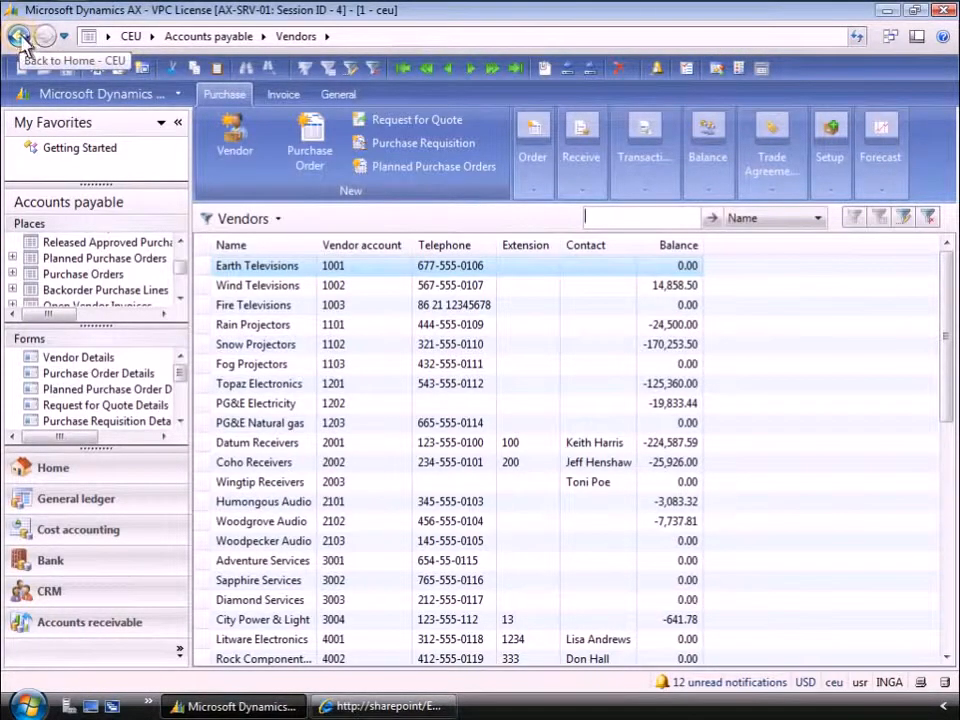
{"action": "left_click", "coordinate": [19, 37]}
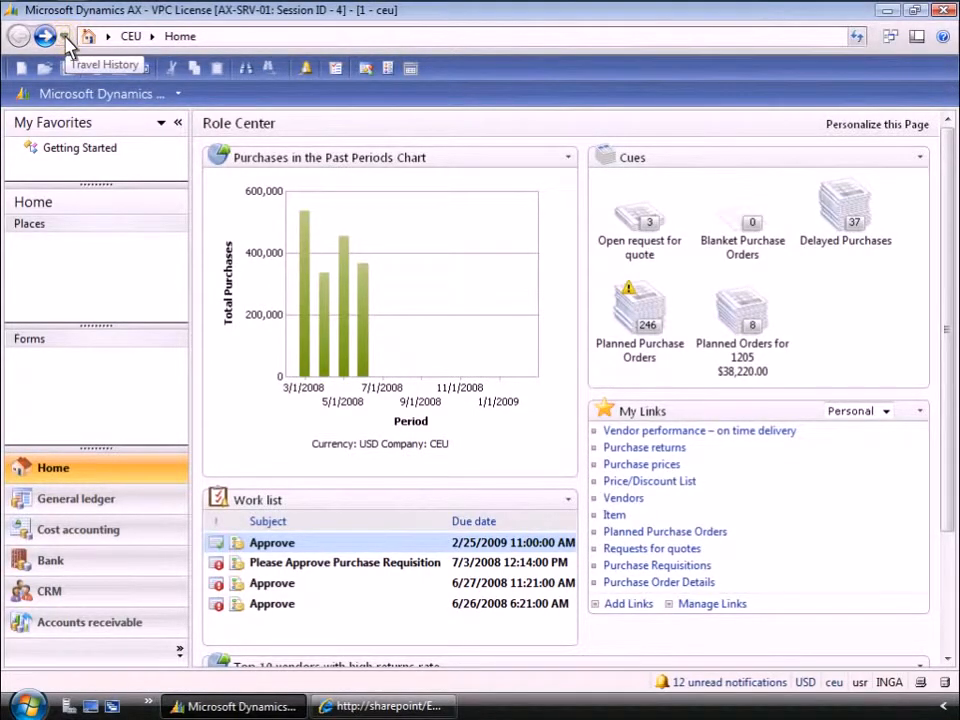
{"action": "left_click", "coordinate": [64, 38]}
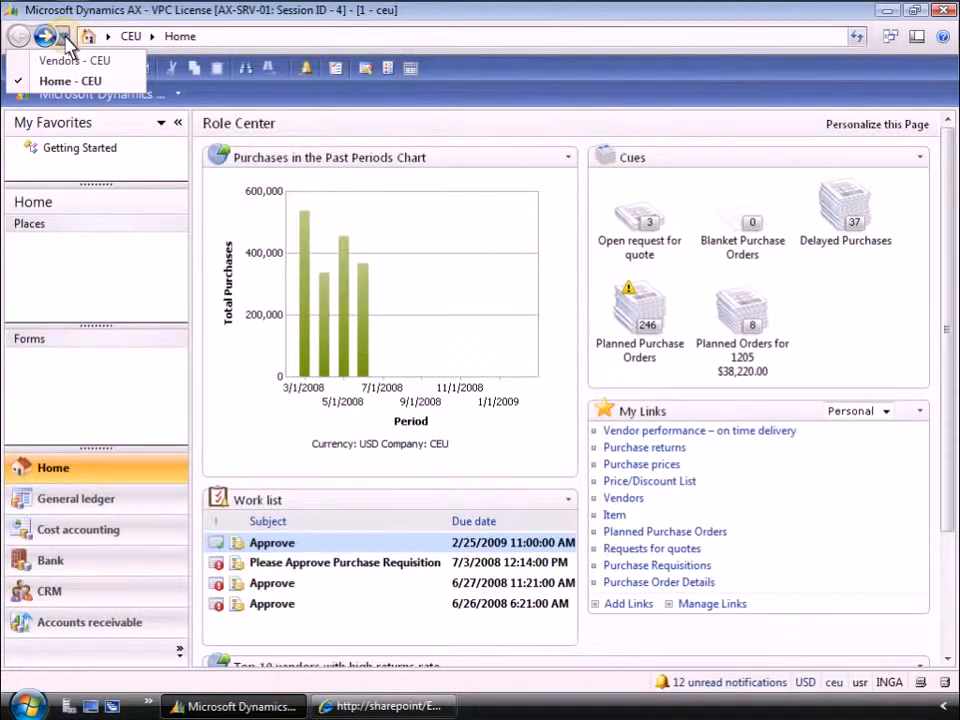
{"action": "left_click", "coordinate": [64, 38]}
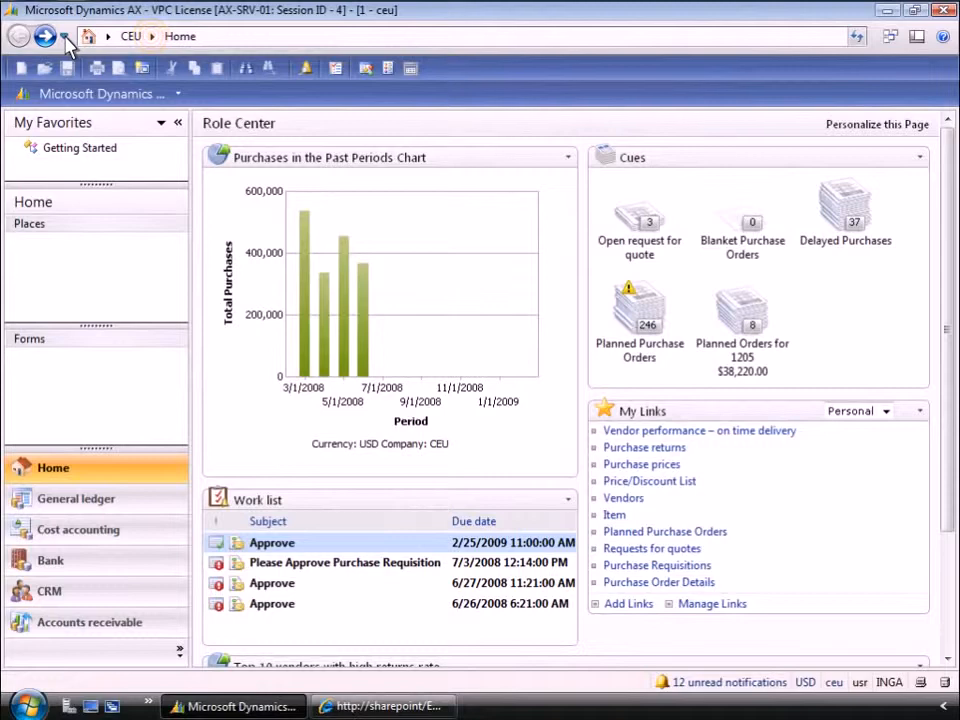
Open the Purchase Orders list in the Accounts payable area of company CEU.
{"action": "left_click", "coordinate": [152, 37]}
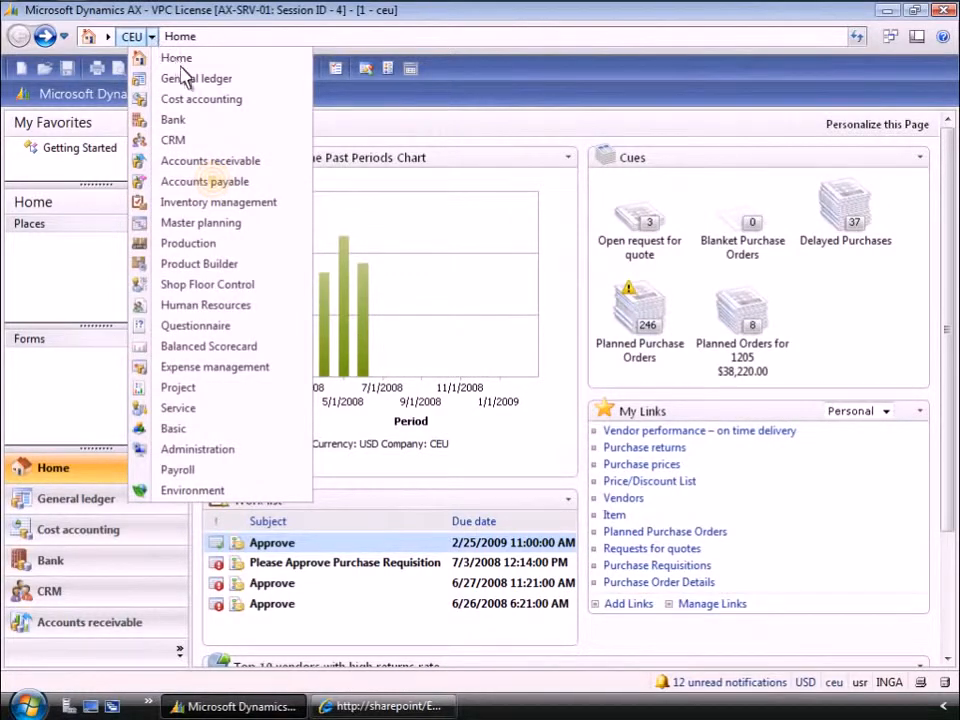
{"action": "left_click", "coordinate": [216, 181]}
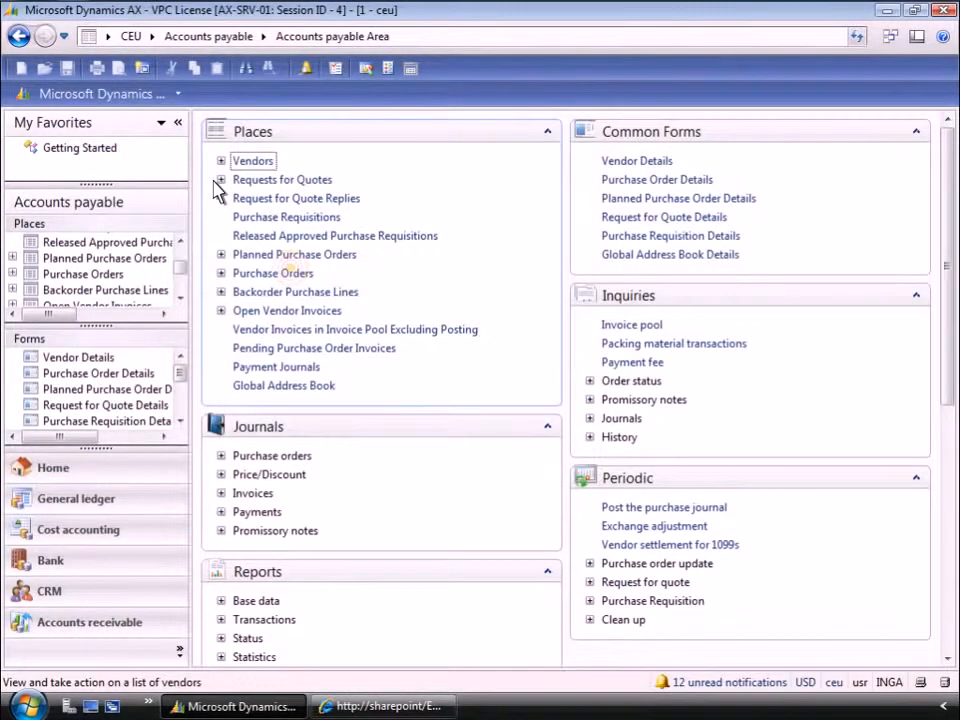
{"action": "left_click", "coordinate": [293, 276]}
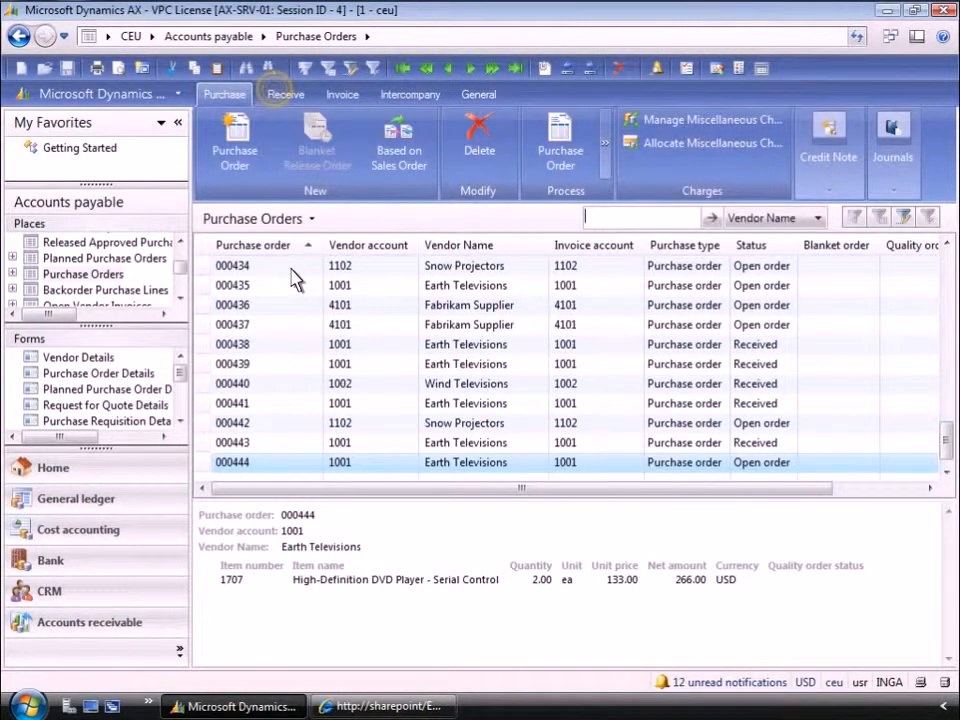
Look over the receiving and invoicing actions for purchase orders, and export the Purchase Orders list to Excel.
{"action": "left_click", "coordinate": [281, 95]}
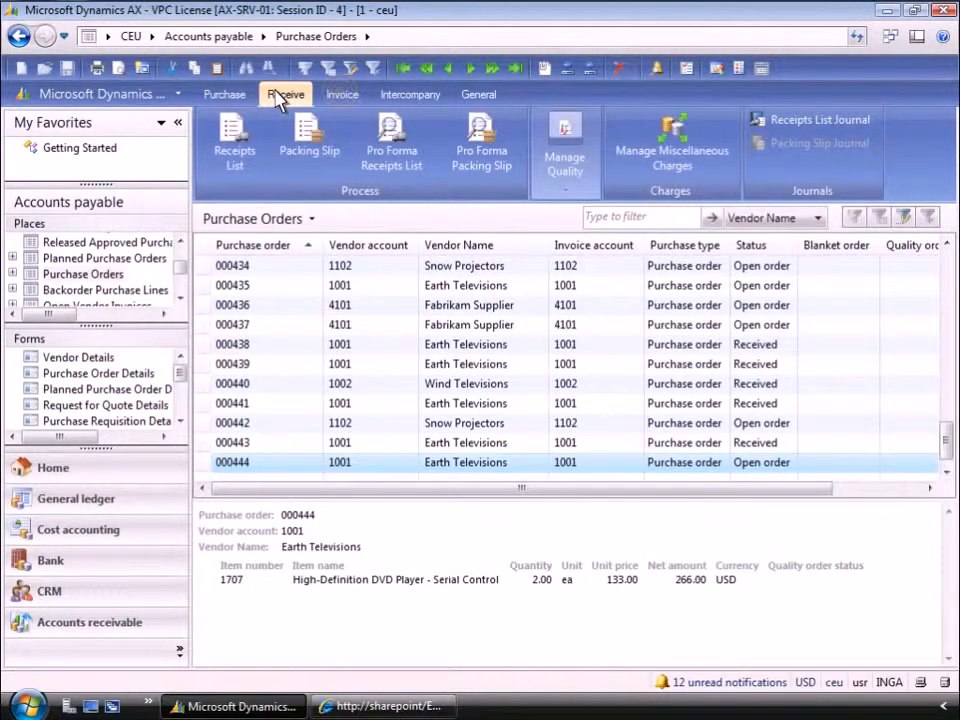
{"action": "left_click", "coordinate": [342, 100]}
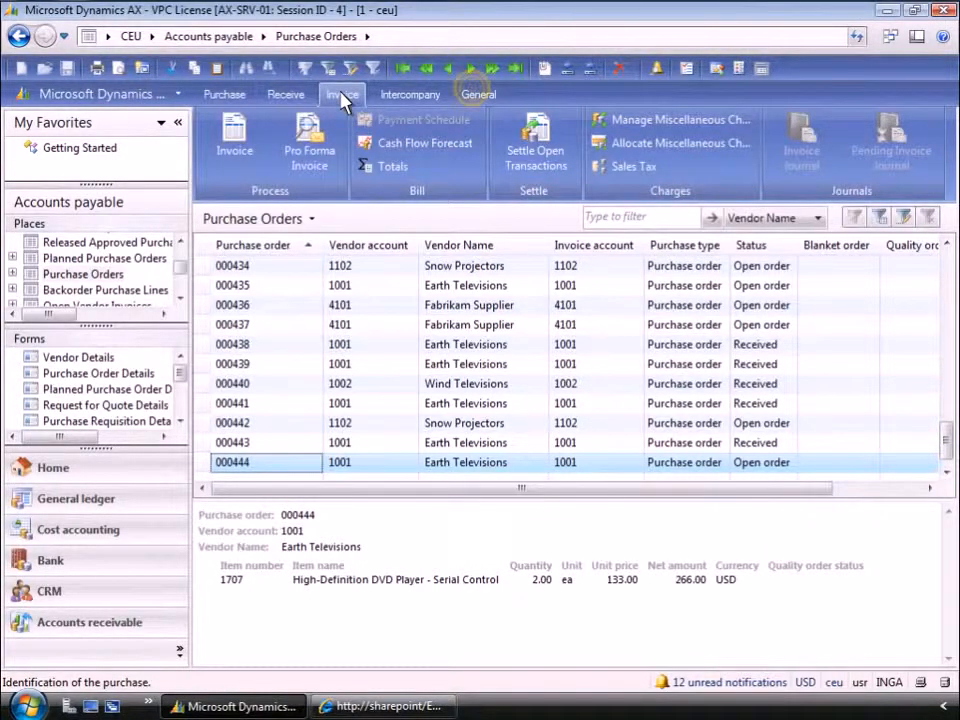
{"action": "left_click", "coordinate": [477, 95]}
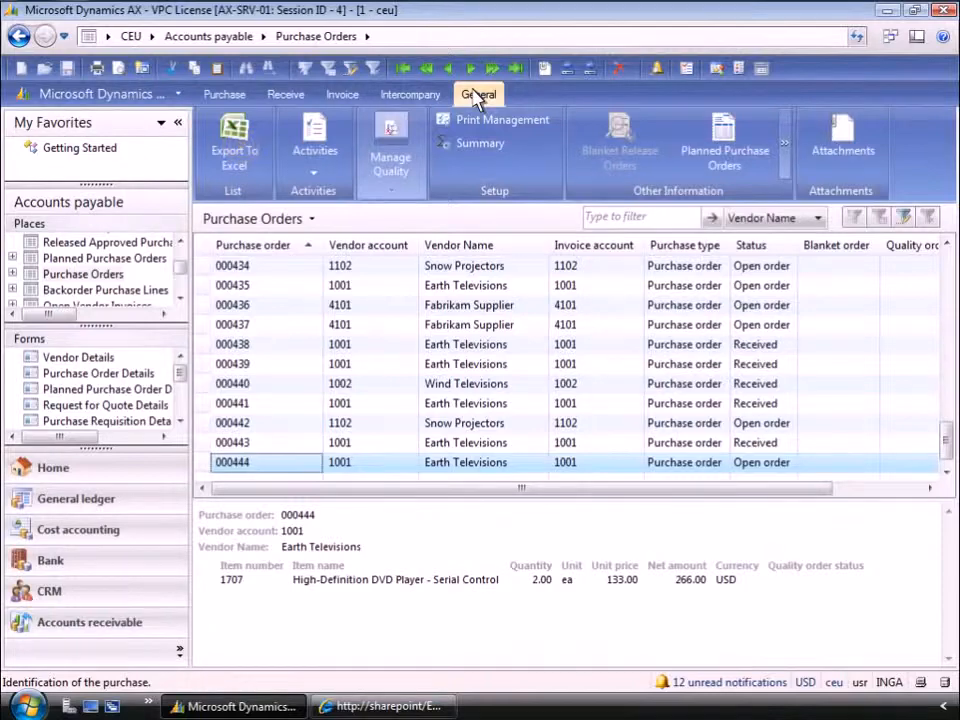
{"action": "left_click", "coordinate": [246, 157]}
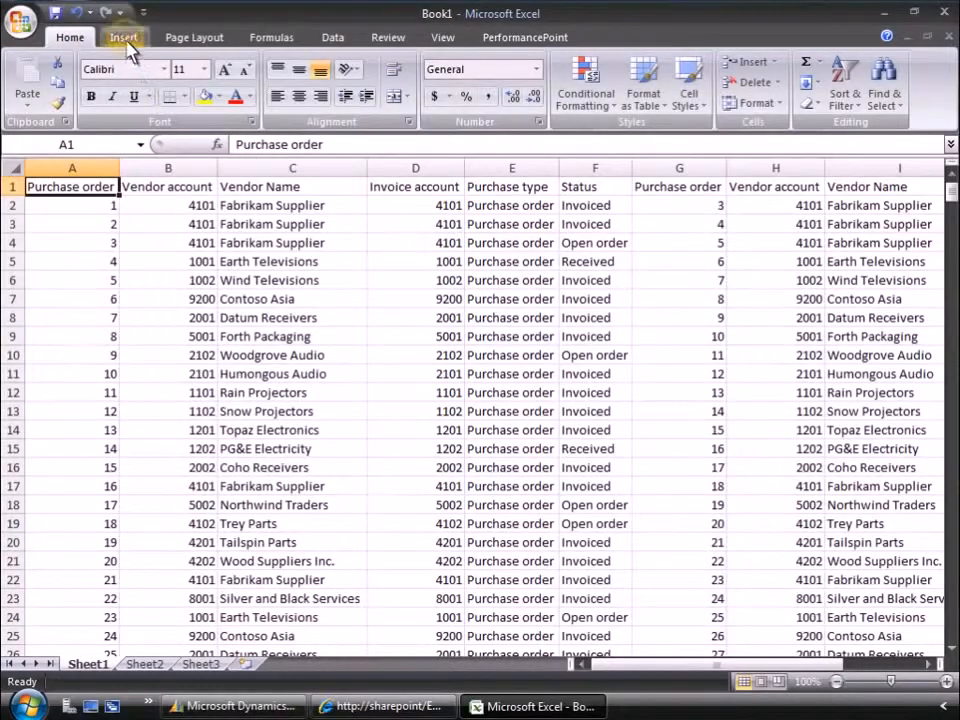
Create a PivotTable on a new worksheet from the exported range Sheet1!$A$1:$I$533.
{"action": "left_click", "coordinate": [127, 44]}
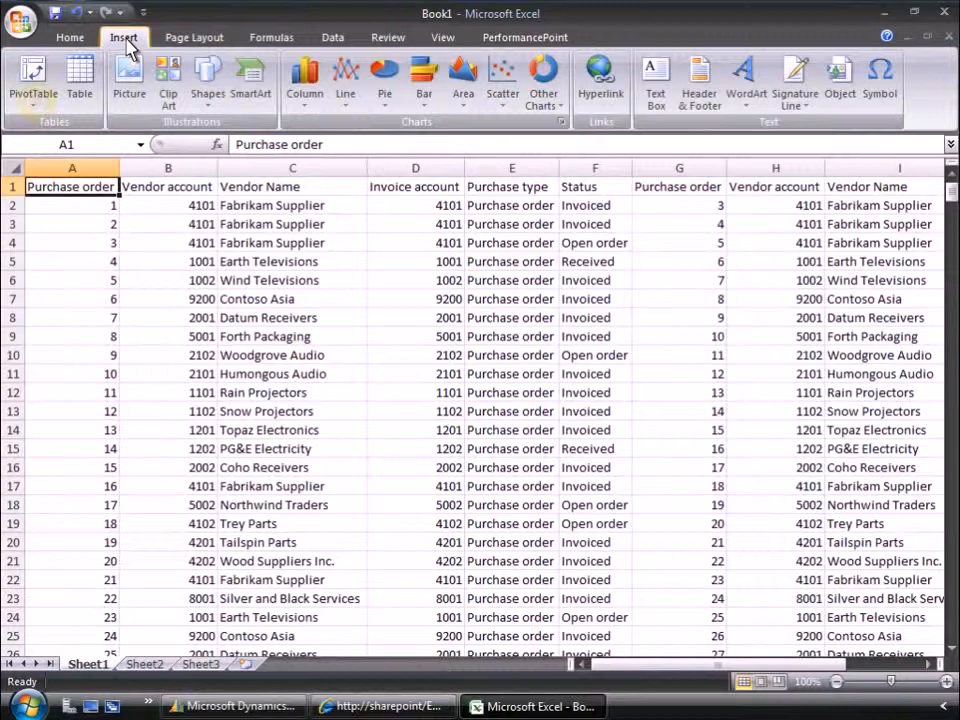
{"action": "left_click", "coordinate": [40, 105]}
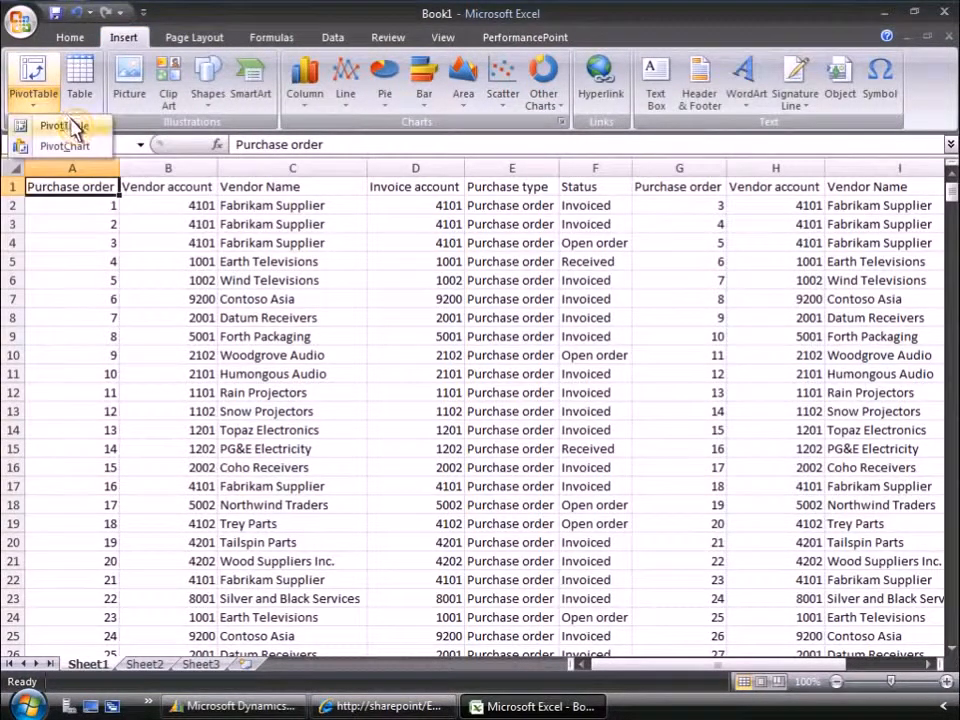
{"action": "left_click", "coordinate": [79, 130]}
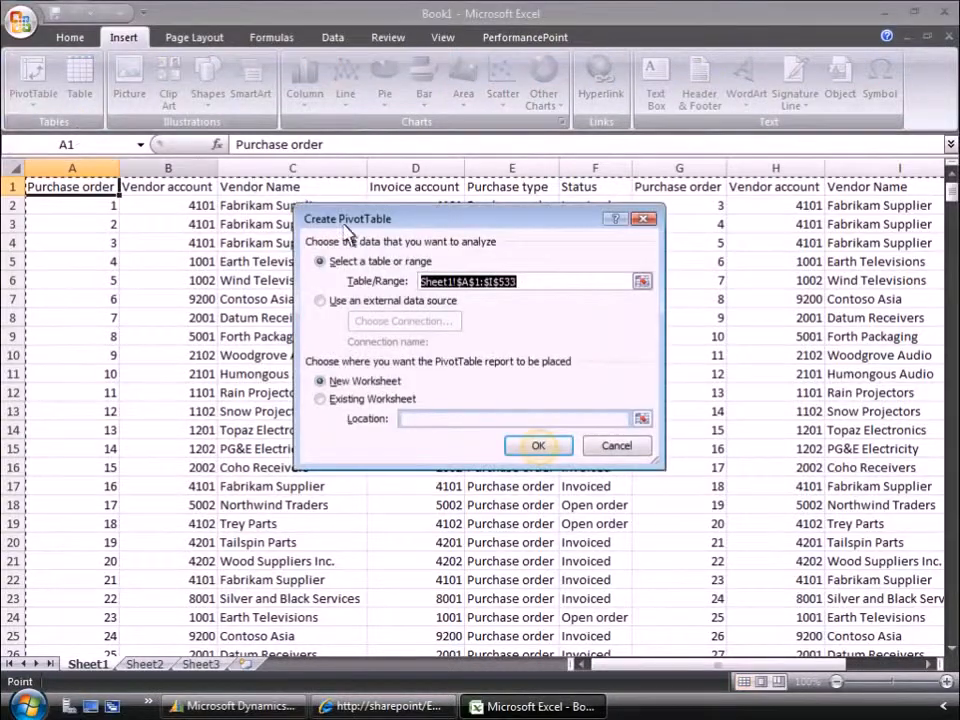
{"action": "left_click", "coordinate": [538, 447]}
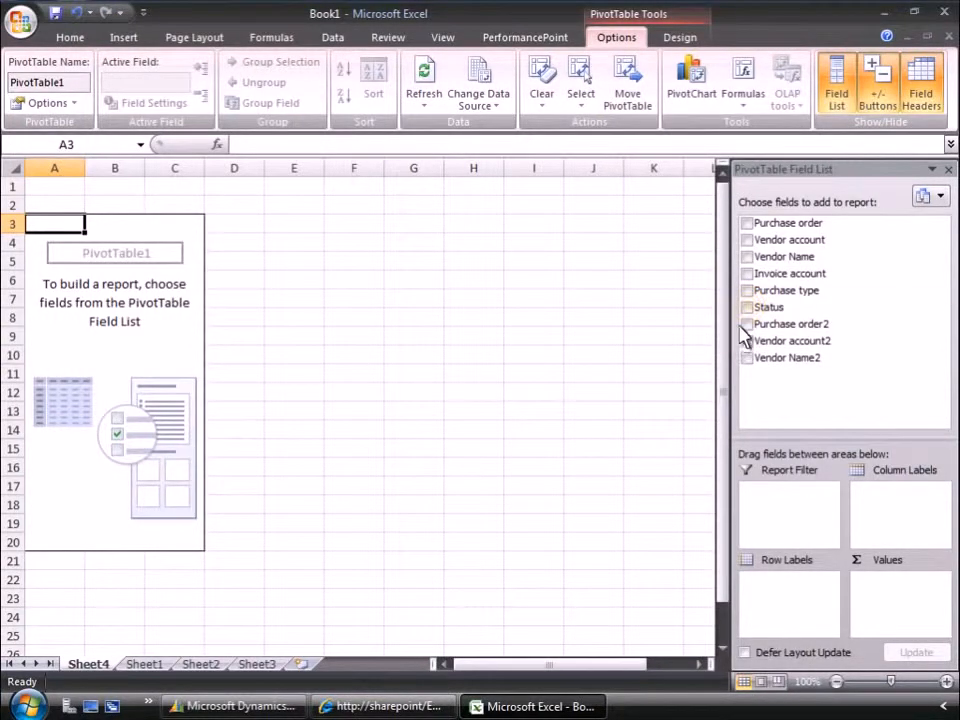
Summarize the count of purchase orders by Status in the PivotTable, and insert a 3-D pie chart of it.
{"action": "left_click", "coordinate": [748, 307]}
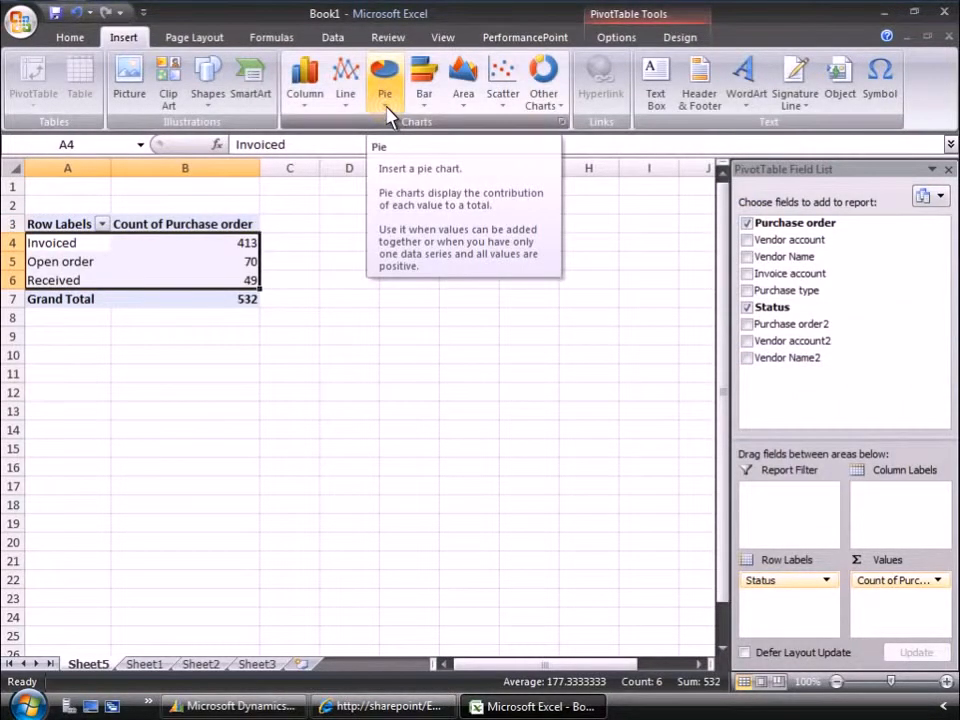
{"action": "left_click", "coordinate": [388, 112]}
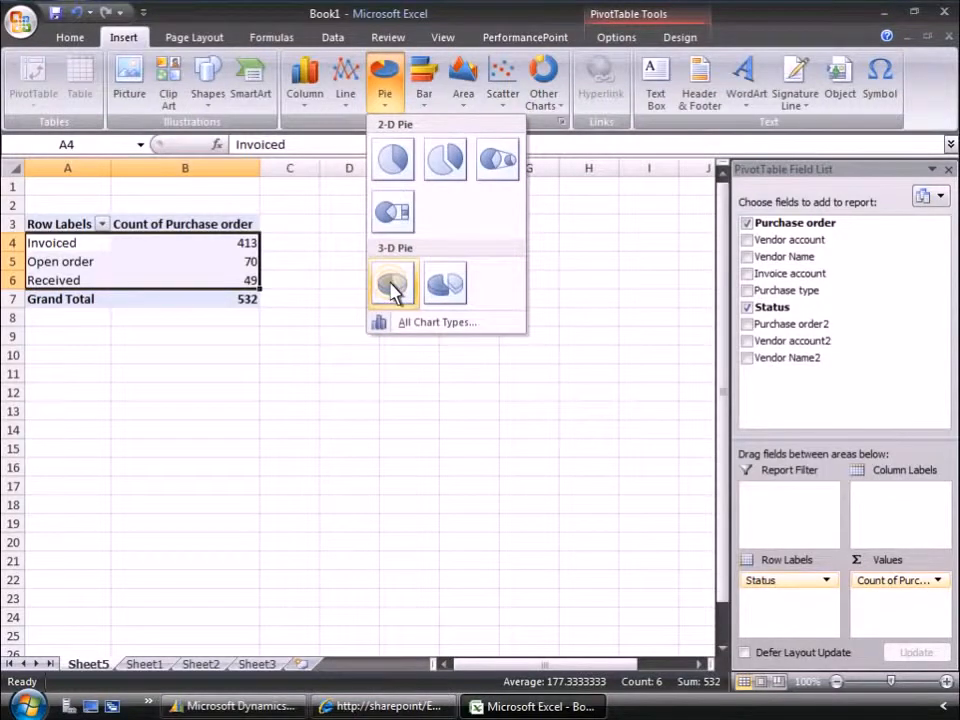
{"action": "left_click", "coordinate": [392, 287]}
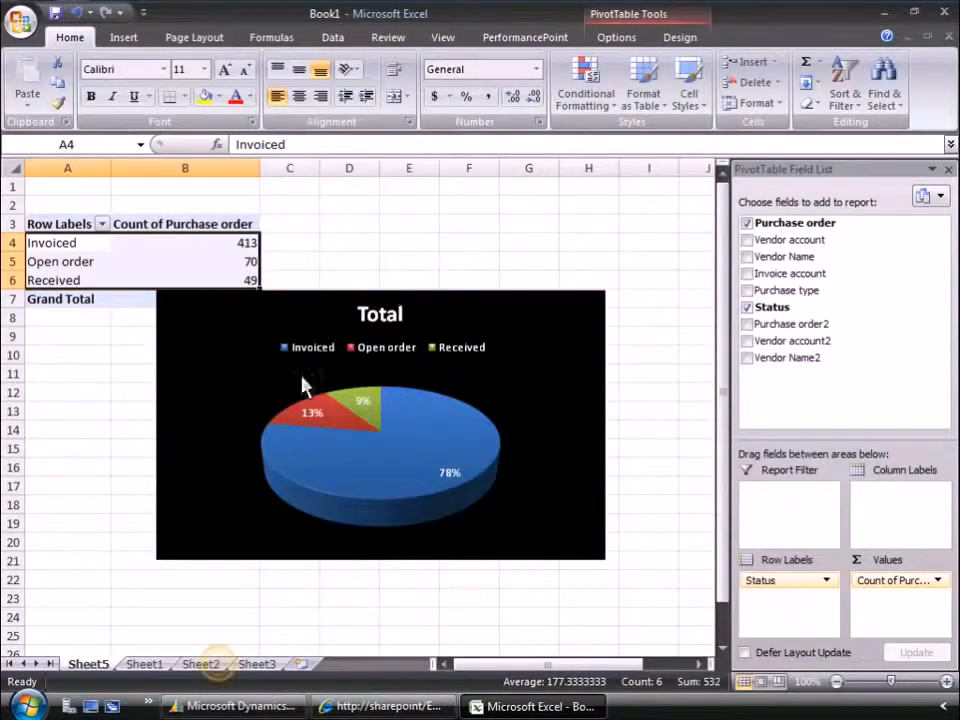
On Sheet2, start an Analysis Services data connection to server ax-srv-01 using Windows Authentication.
{"action": "left_click", "coordinate": [200, 664]}
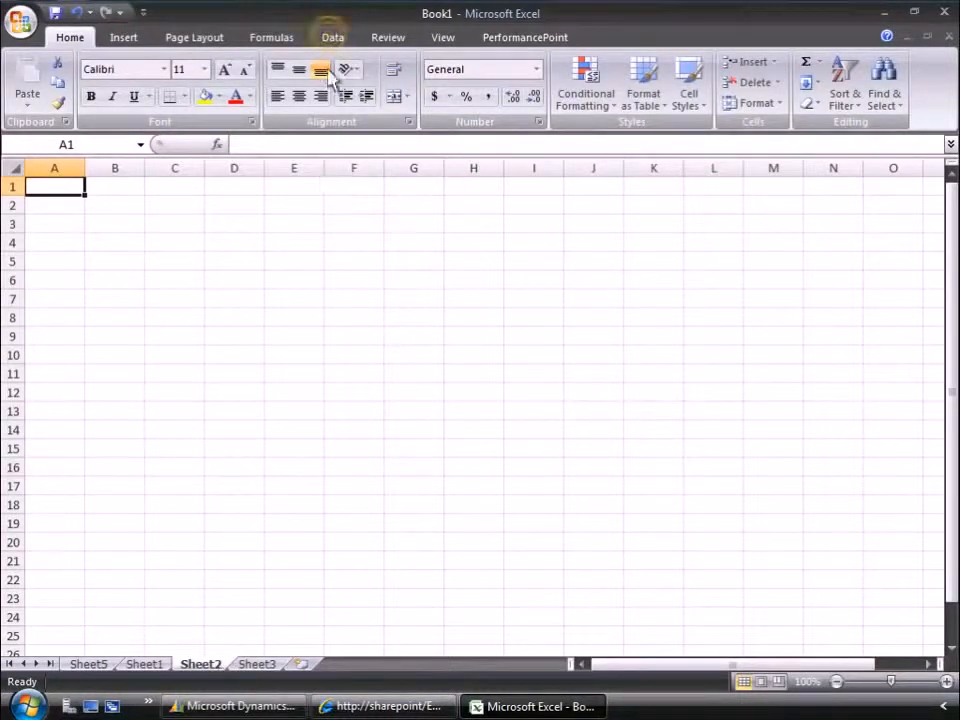
{"action": "left_click", "coordinate": [332, 40]}
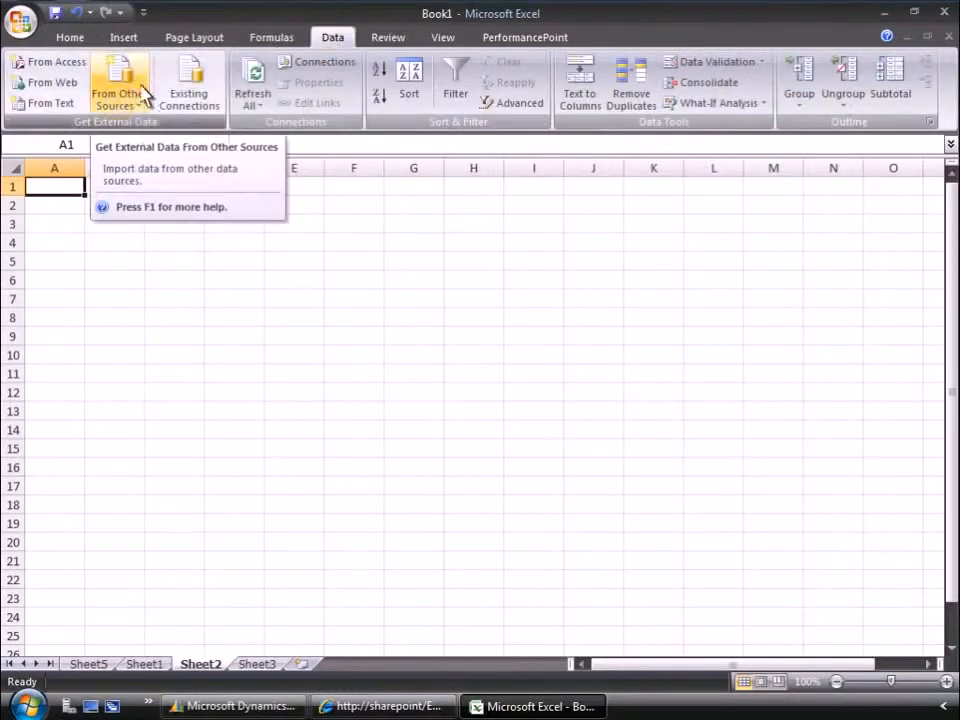
{"action": "left_click", "coordinate": [122, 110]}
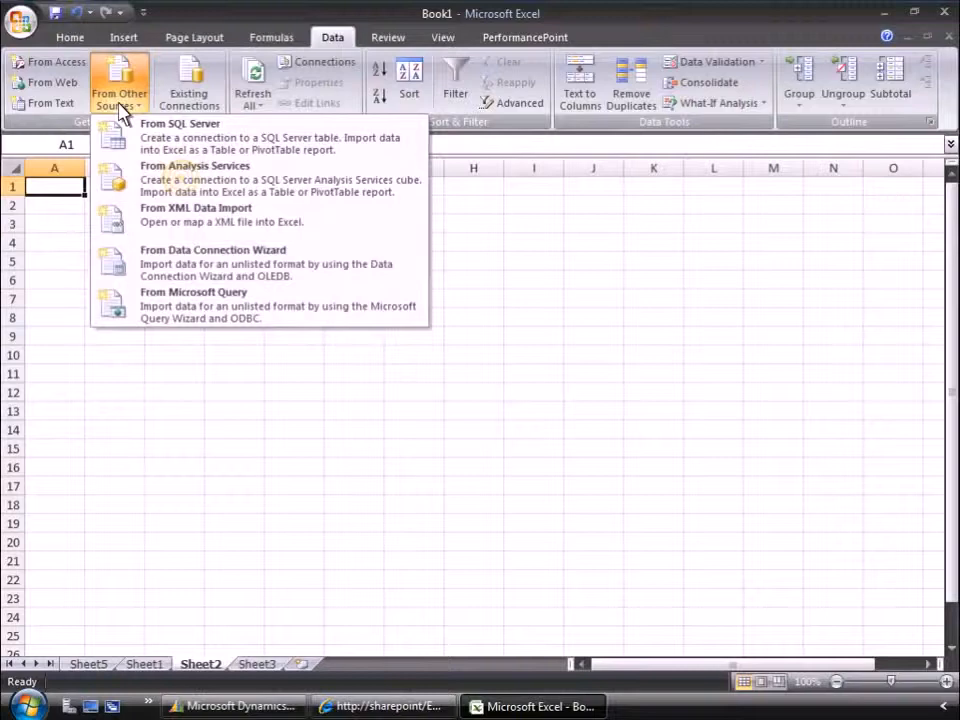
{"action": "left_click", "coordinate": [183, 190]}
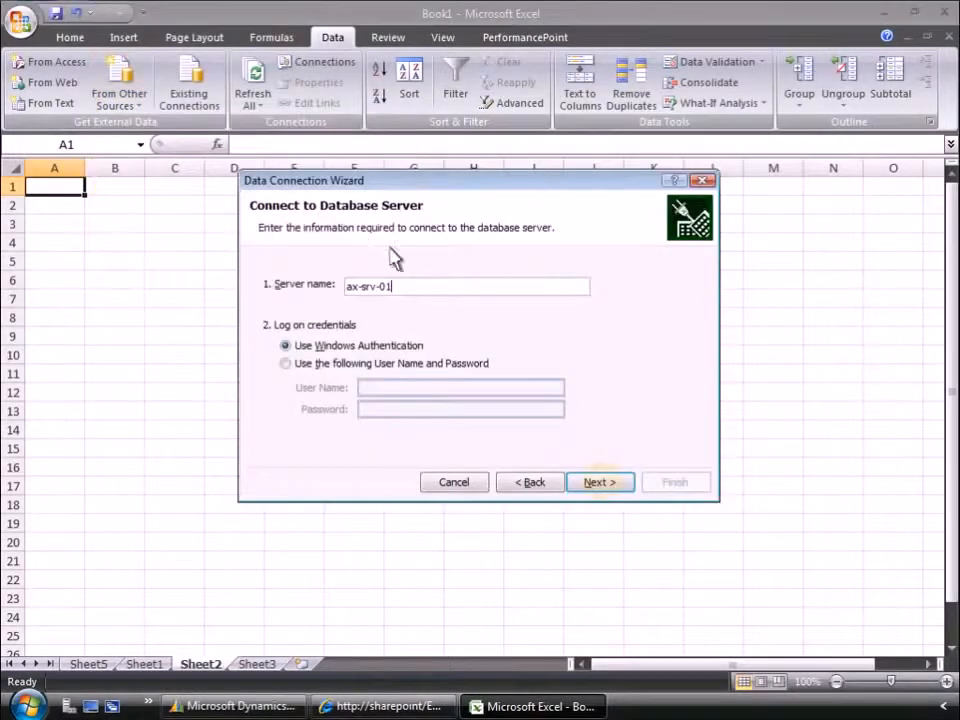
{"action": "left_click", "coordinate": [600, 483]}
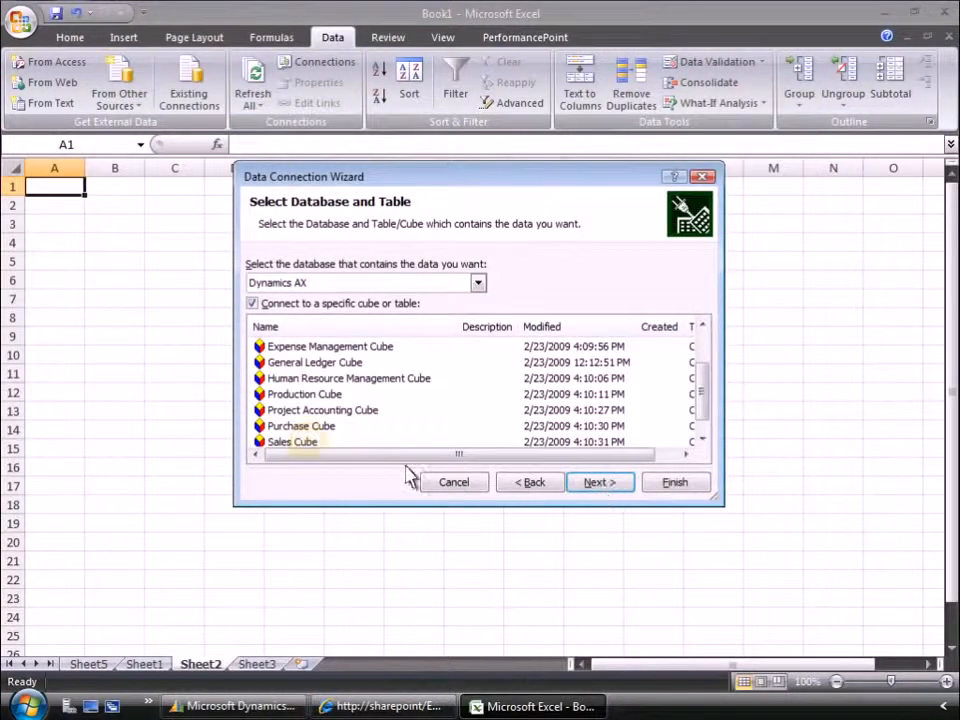
Connect to the Sales Cube in the Dynamics AX database and import it as a PivotTable report at =$A$1 of the existing worksheet.
{"action": "left_click", "coordinate": [309, 441]}
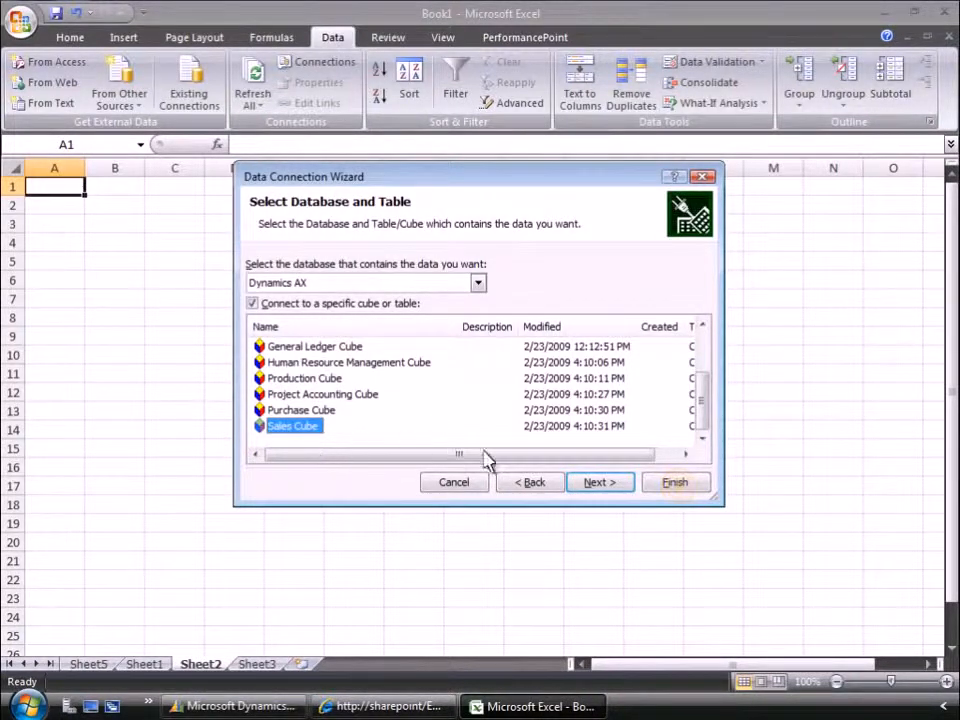
{"action": "left_click", "coordinate": [676, 483]}
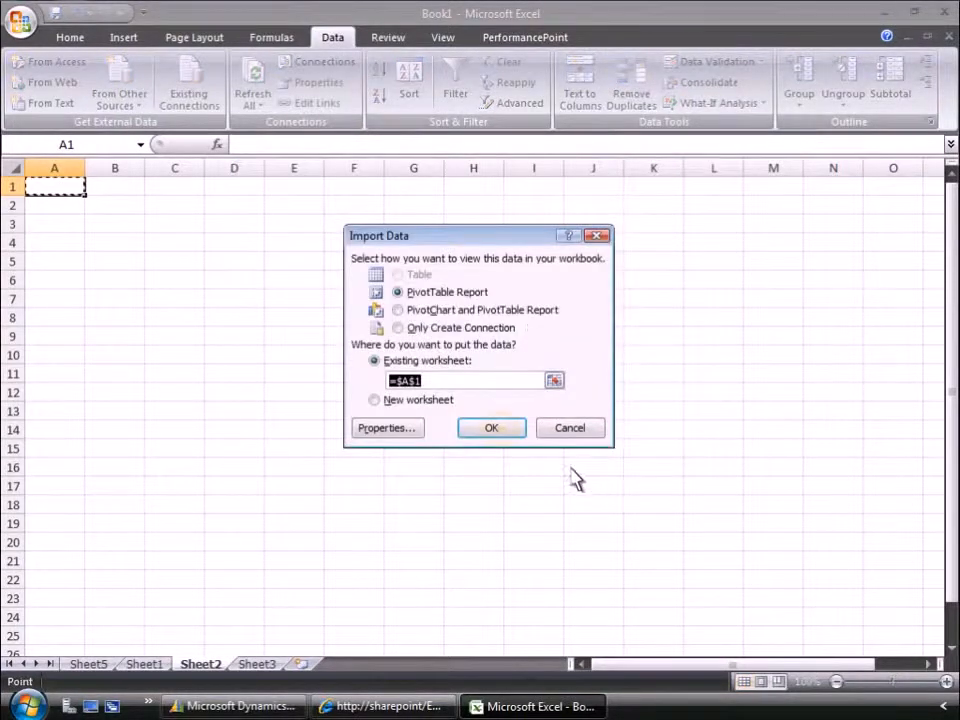
{"action": "left_click", "coordinate": [503, 438]}
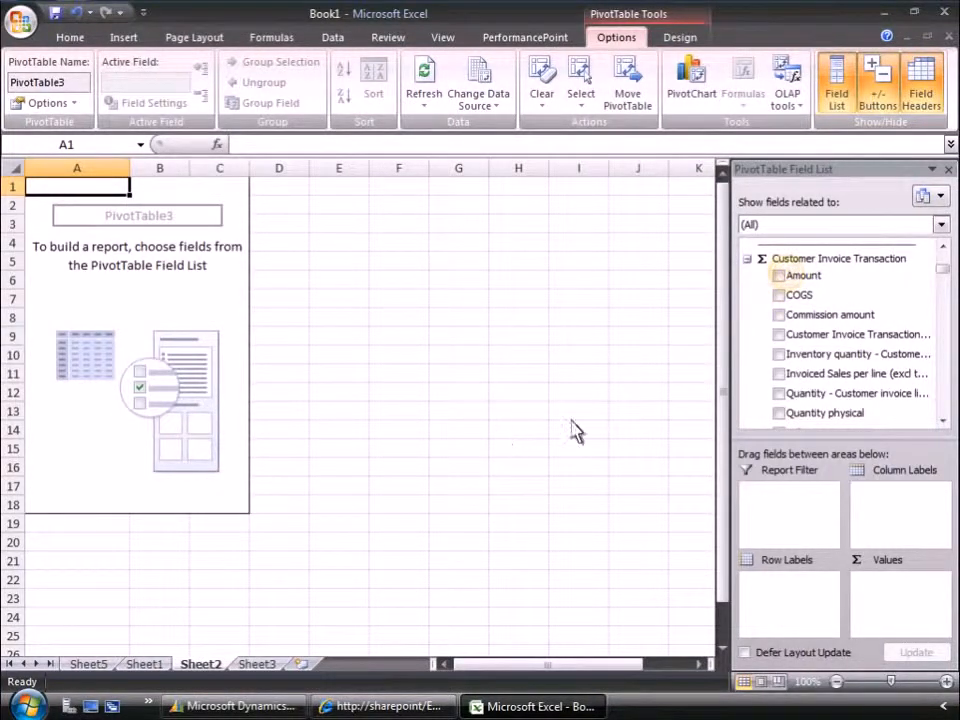
Summarize the Customer Invoice Transaction Amount by the customer groups hierarchy of Customers in the PivotTable.
{"action": "left_click", "coordinate": [779, 275]}
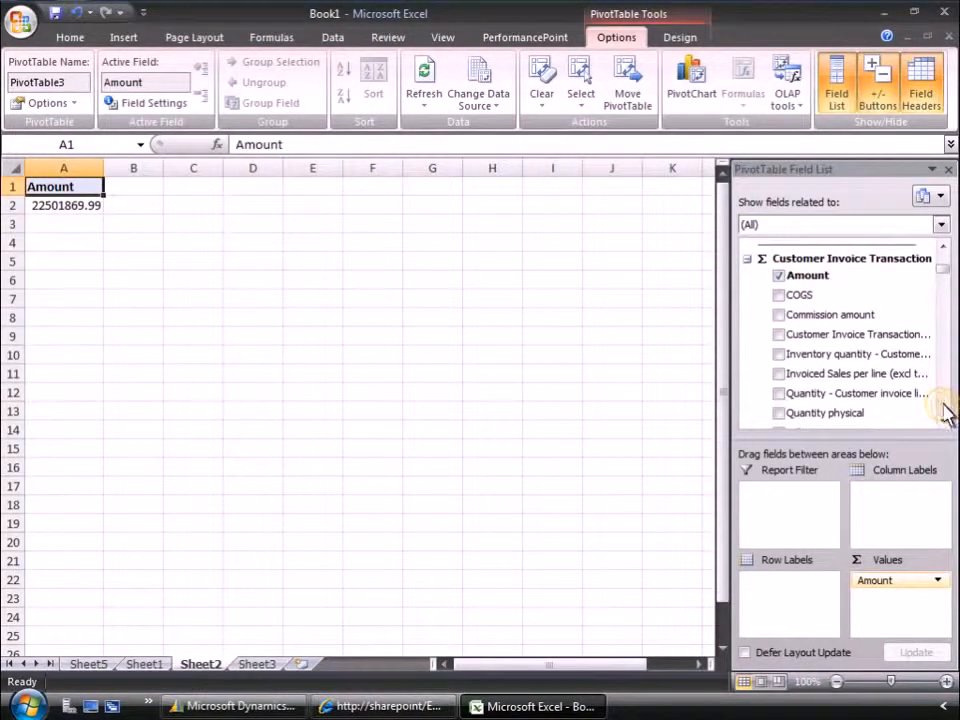
{"action": "scroll", "coordinate": [944, 410], "scroll_direction": "down", "scroll_amount": 5}
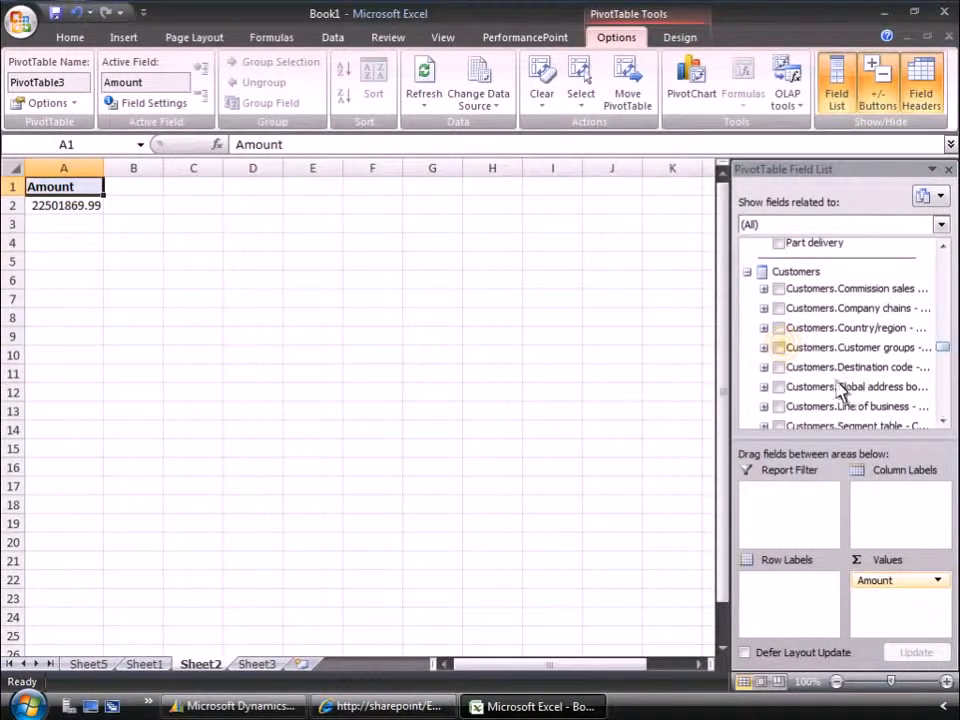
{"action": "left_click", "coordinate": [786, 350]}
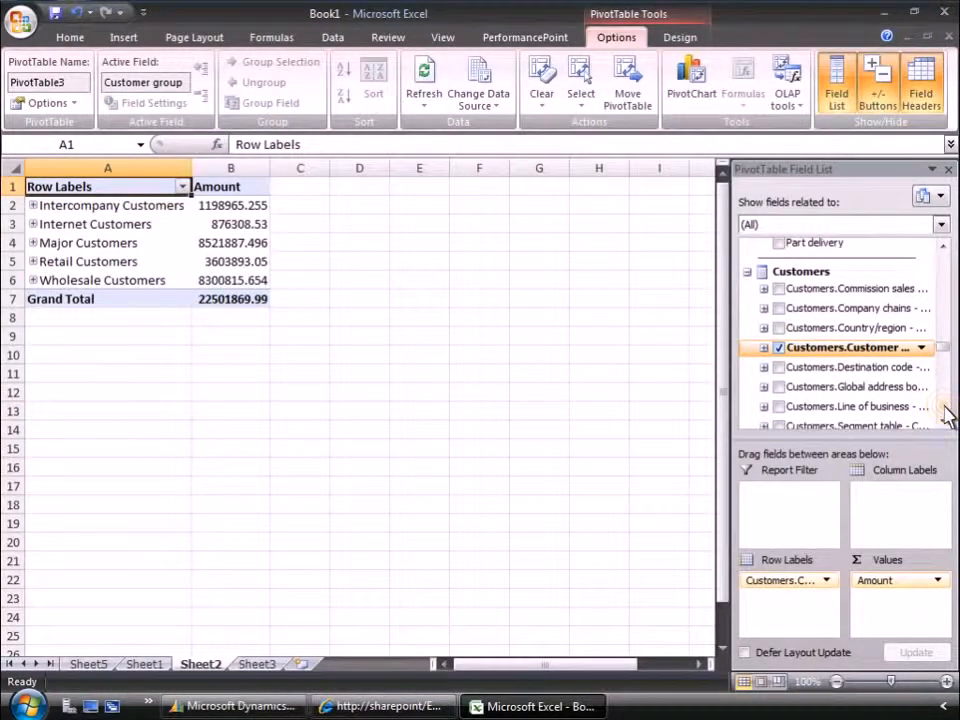
Break the amounts down further by Item groups - Items in the rows and the Time Year - Quarter - Month hierarchy in the columns.
{"action": "left_click", "coordinate": [944, 407]}
{"action": "left_click", "coordinate": [781, 357]}
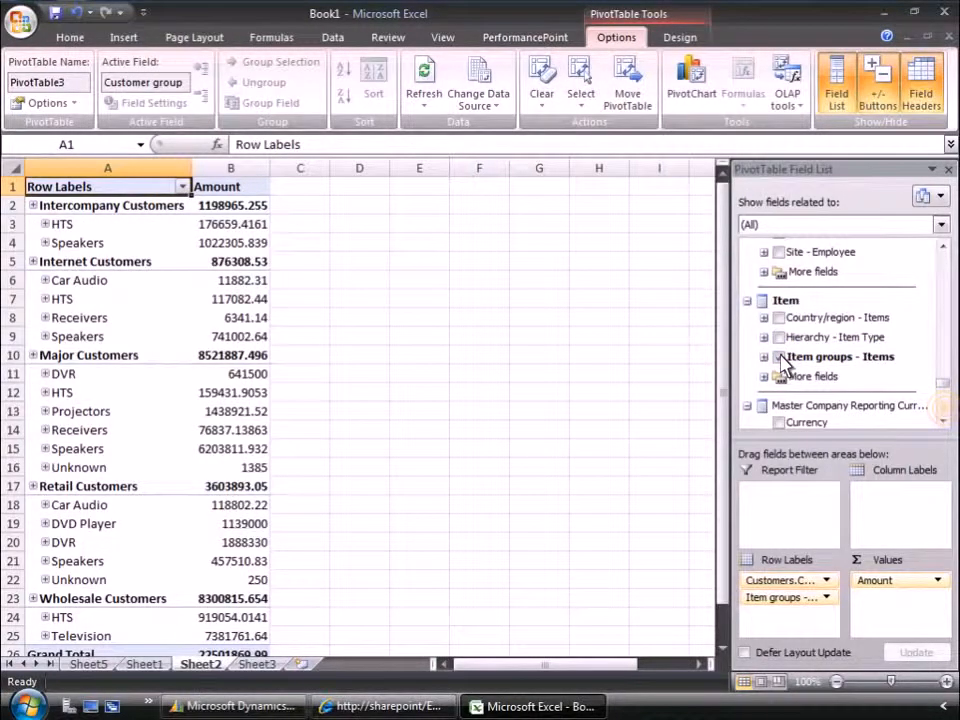
{"action": "left_click", "coordinate": [943, 408]}
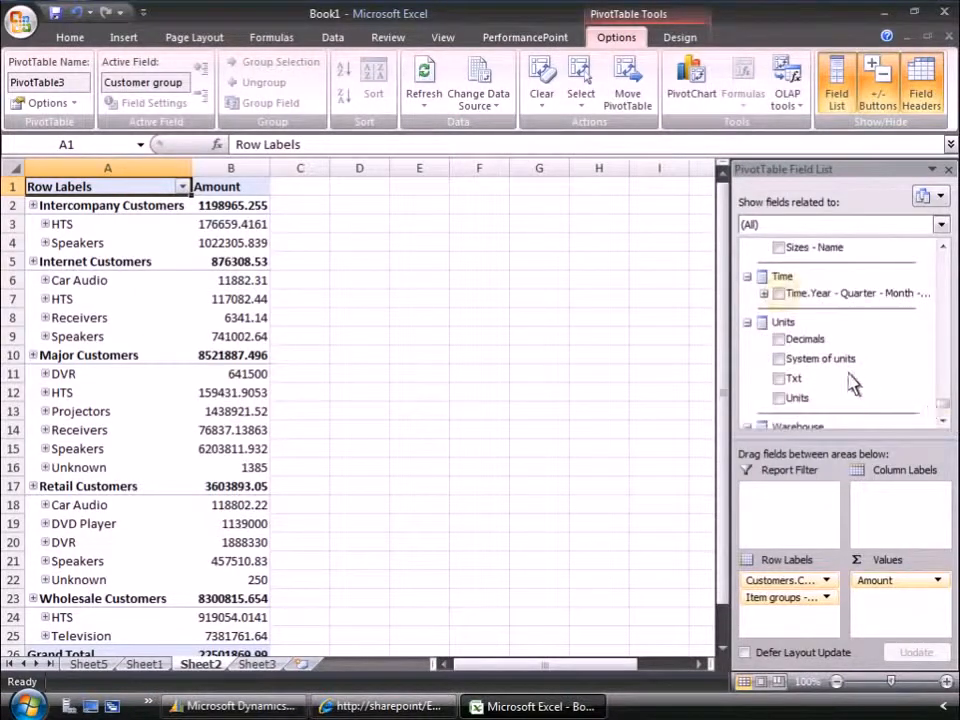
{"action": "left_click", "coordinate": [779, 294]}
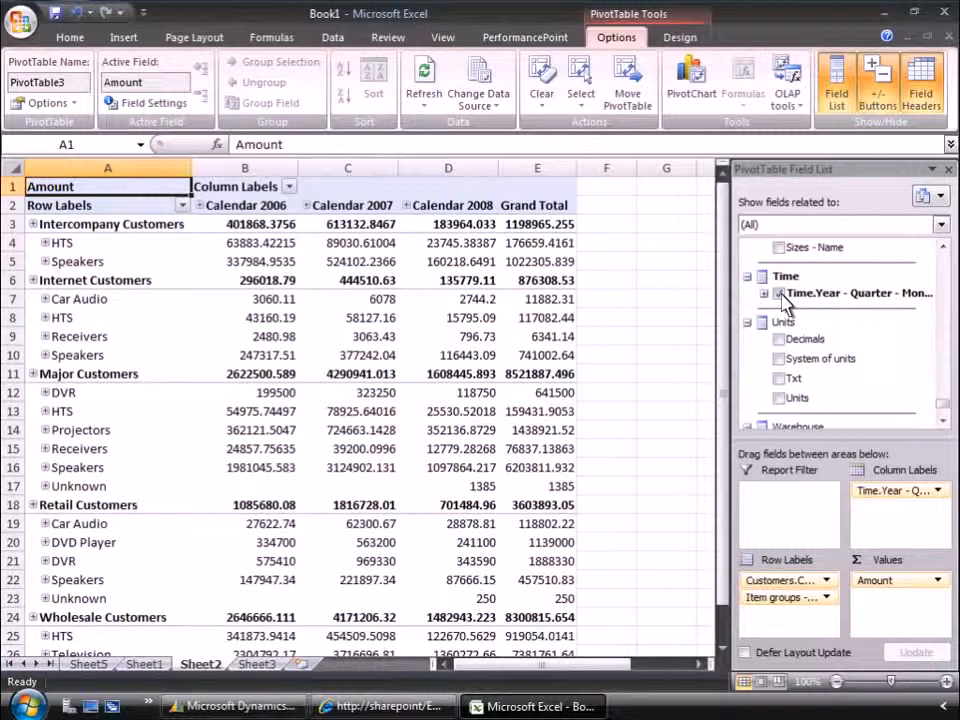